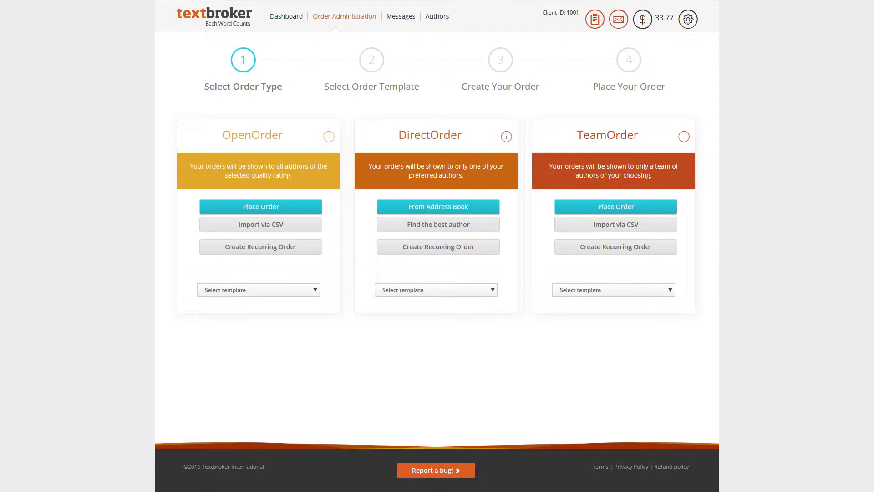
Step: Start a new OpenOrder from the General template and set its category to shopping
click(277, 211)
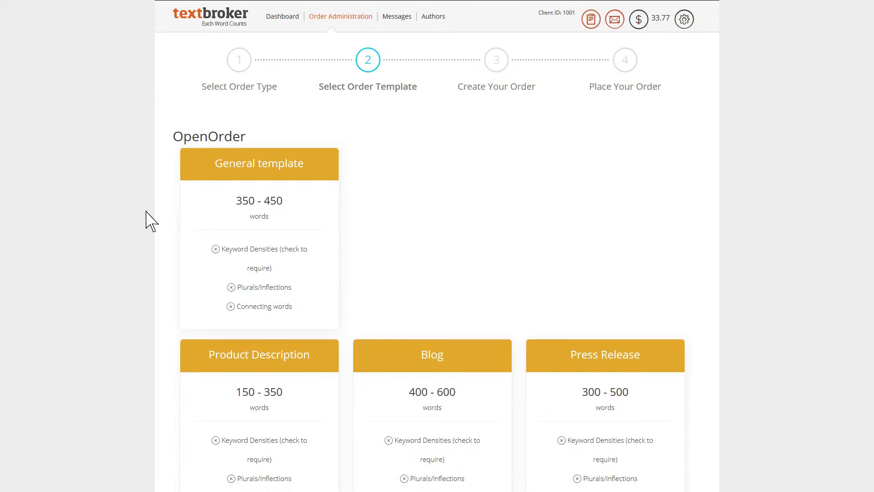
click(276, 221)
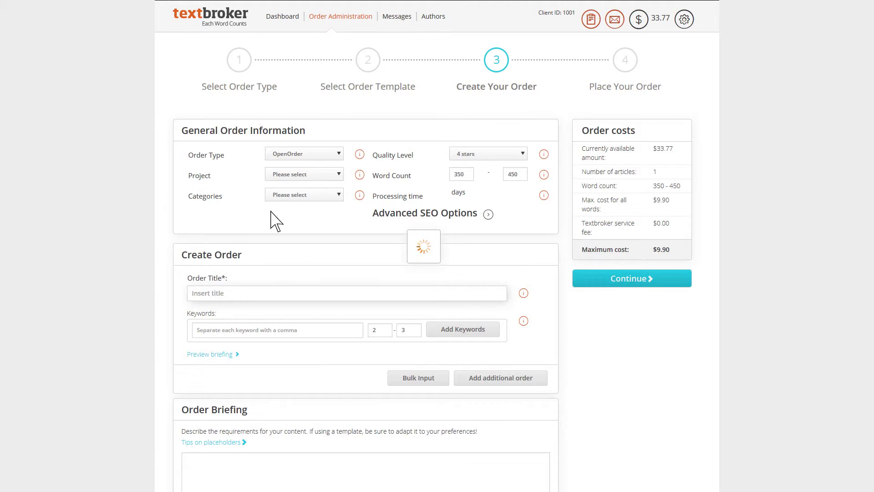
click(305, 195)
scroll(324, 303, down, 10)
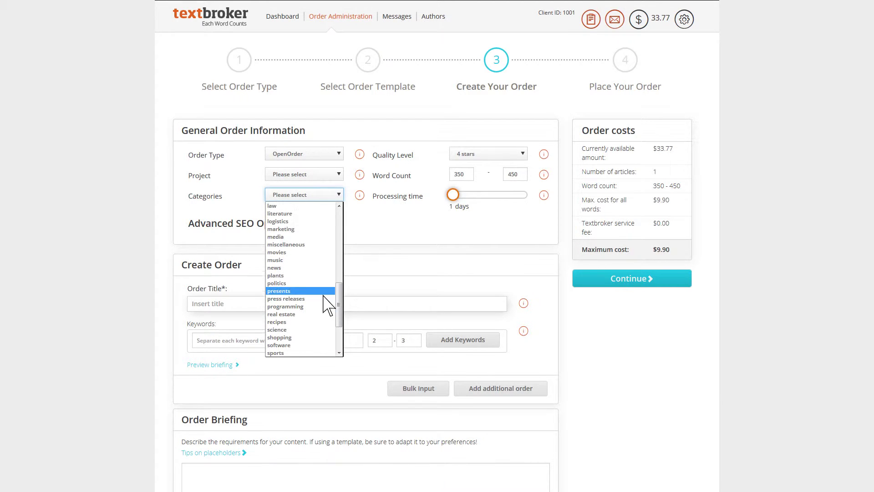
click(324, 337)
Step: Set the order's word count to 500-700 words and its processing time to 4 days
double_click(459, 174)
text(500)
key(Tab)
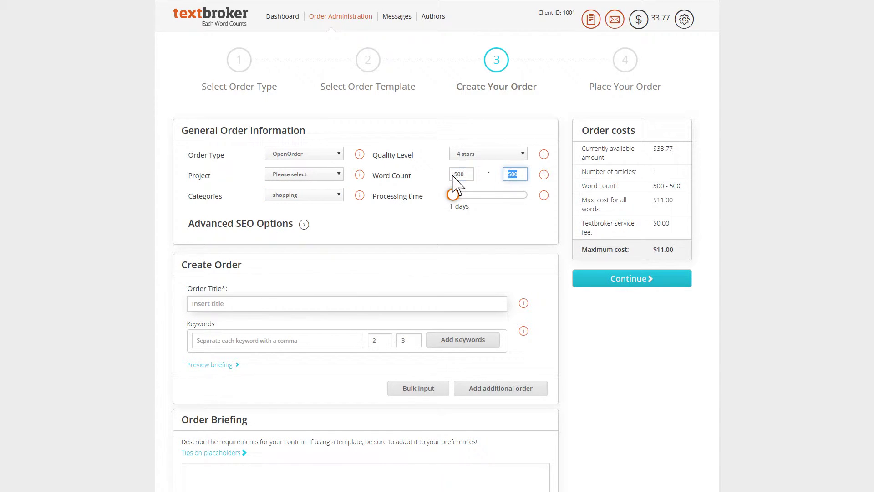
text(700)
drag(453, 195, 479, 196)
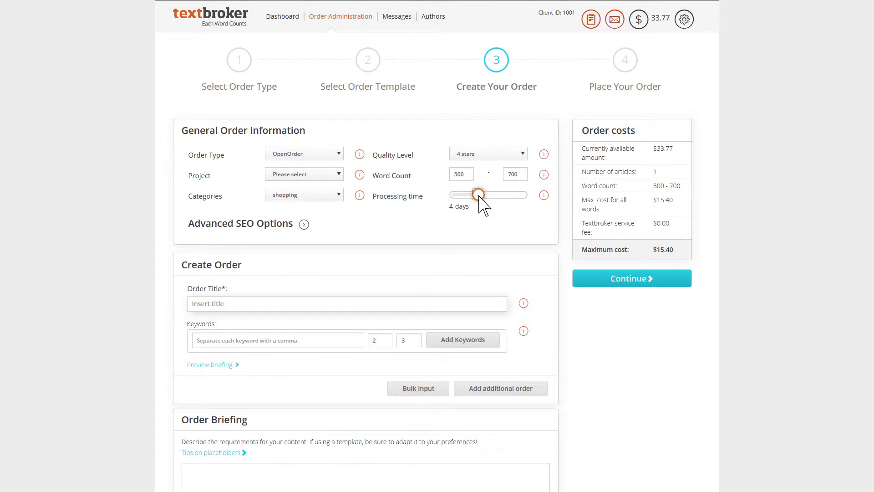
Step: Write the order briefing: product description for [PLH], [KW1] in all subheadings, [KW2] and [KW3] in the first two paragraphs, neutral style for marketers
scroll(479, 196, down, 5)
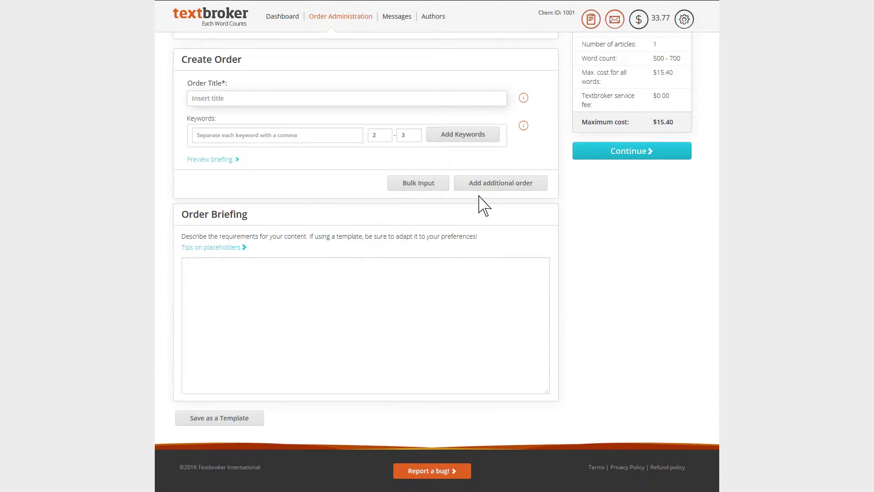
click(187, 273)
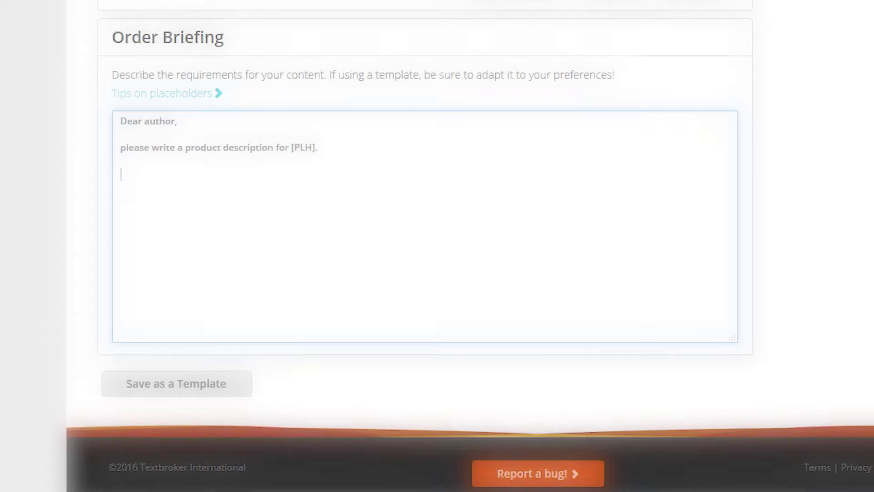
text(Use [KW1] in all subheadings and [KW2] and [KW3] in the first two paragraphs.)
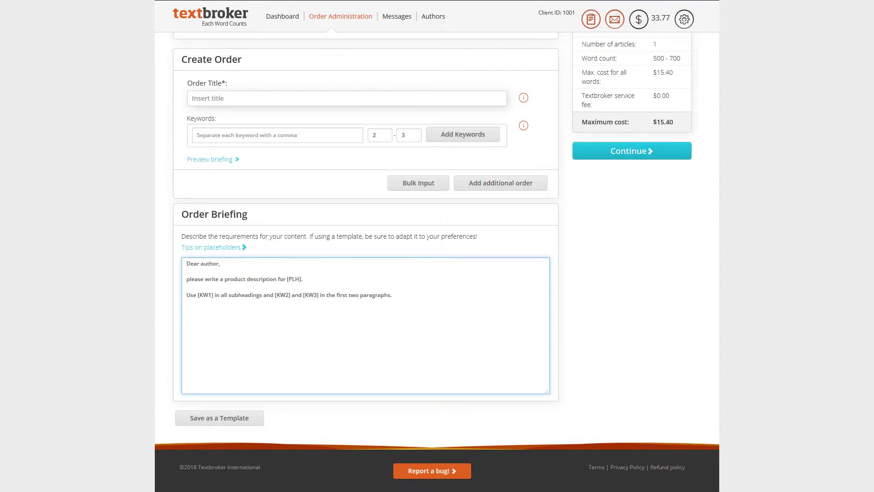
text(Please use a neutral style for this text. The target audience is marketers. The following questions need to be answered: What are the newest developments/discoveries within the scope of this topic?  Many thanks! Your client)
Step: Enable the advanced SEO options Keyword Densities, Connecting words and Plurals/Inflections
scroll(364, 273, up, 5)
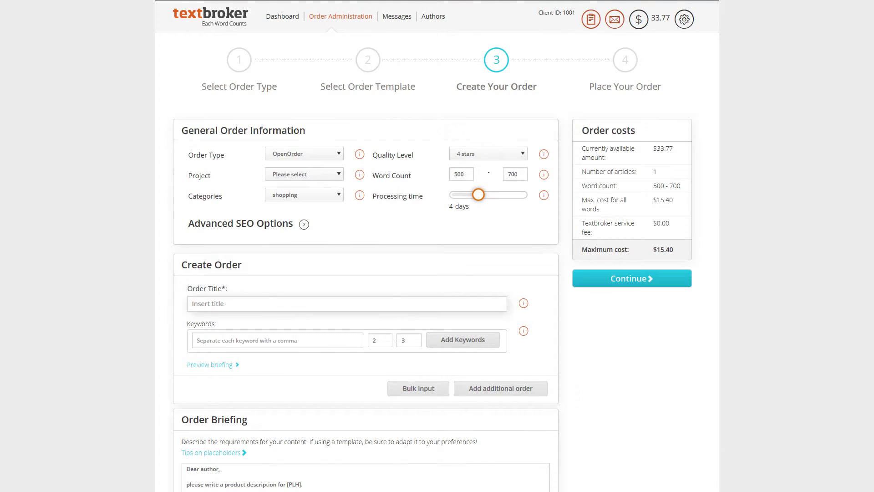
click(304, 224)
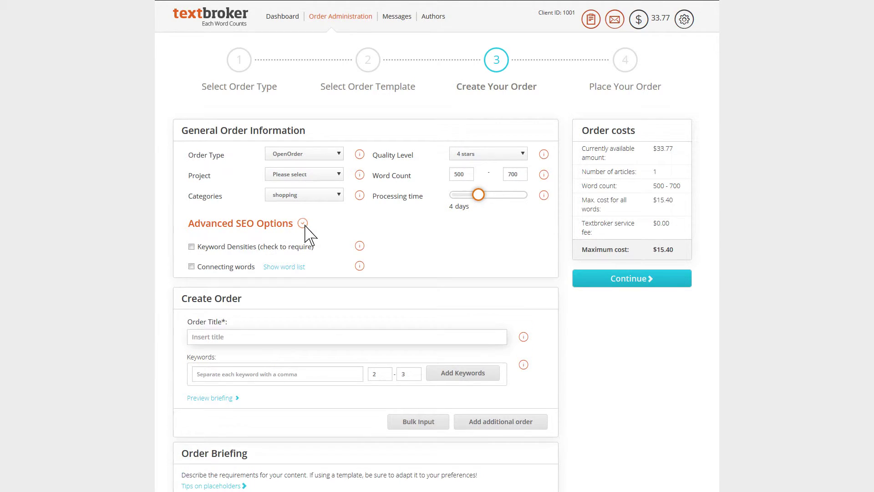
click(191, 247)
click(191, 267)
click(192, 287)
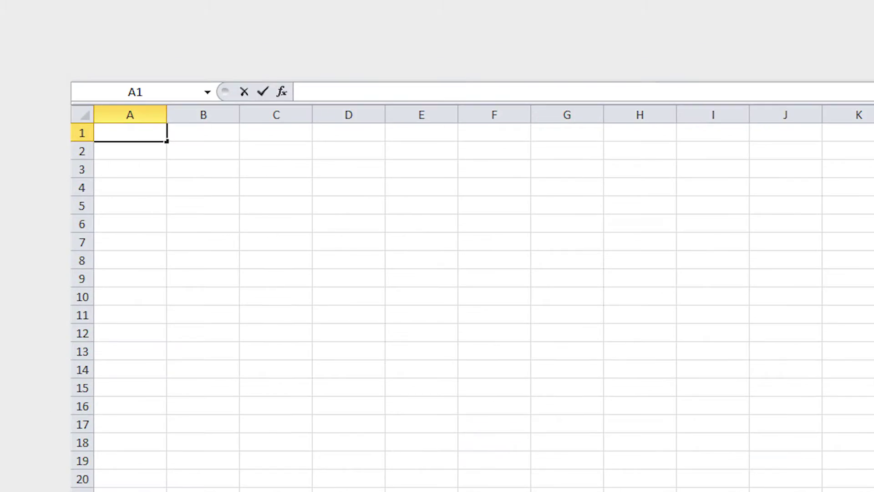
Step: In a blank Excel sheet, enter Sneakers red, Sneakers yellow and Sneakers white in A1:A3 and the tag [KW# in B1:B3
text(Sneakers red)
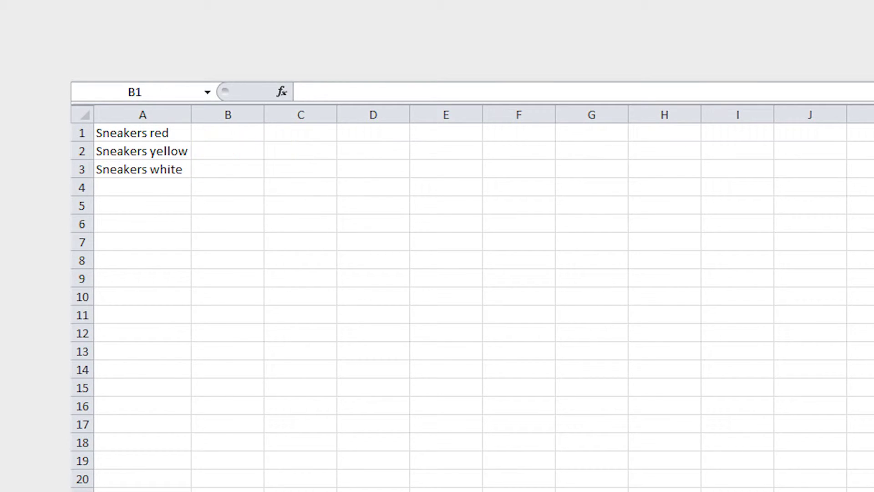
text([K)
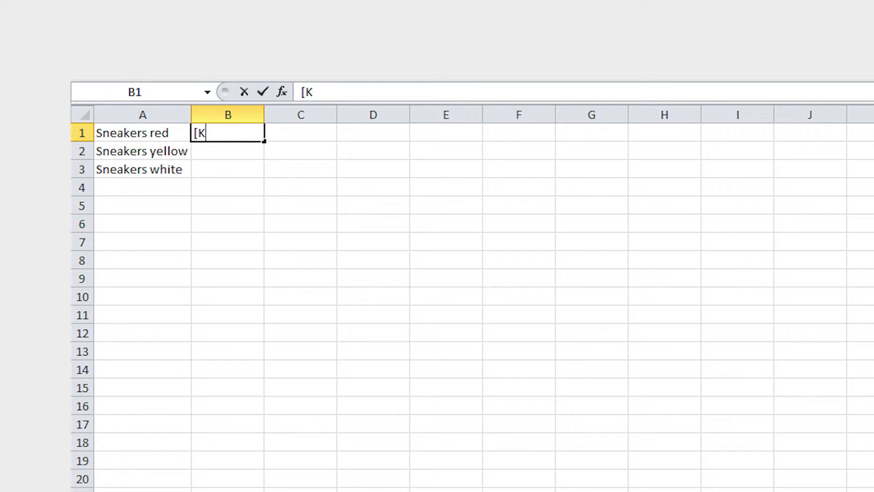
text(W#)
key(ctrl+Return)
Step: Fill C1:G1 with sneakers, [4-7], a comma, red and [2-4], one entry per cell
click(301, 132)
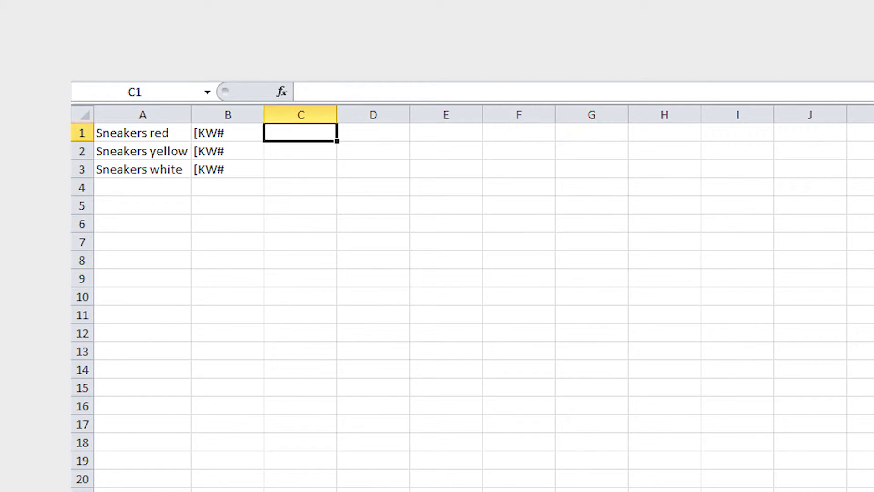
text(sneakers)
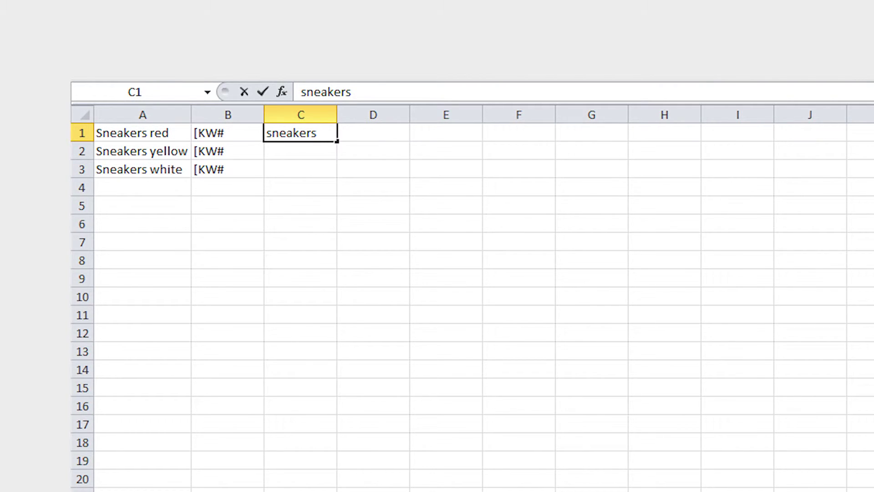
click(373, 133)
text([4-7])
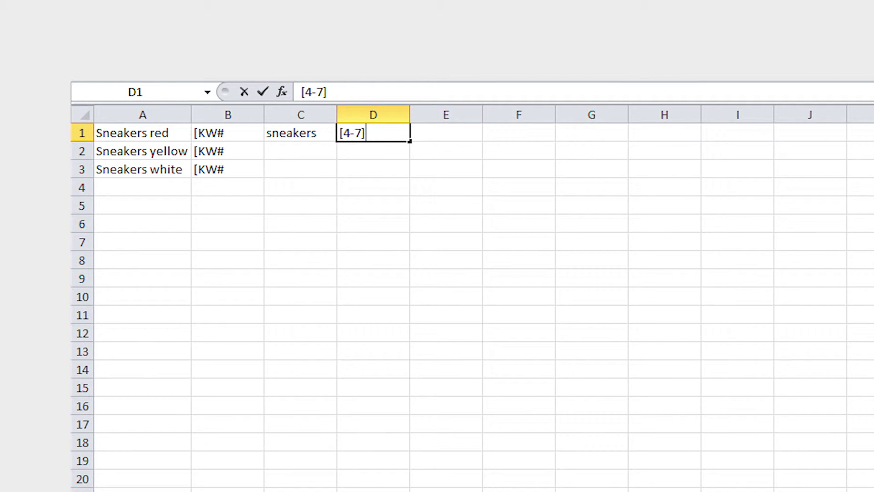
key(Tab)
text(,)
key(Tab)
text(red)
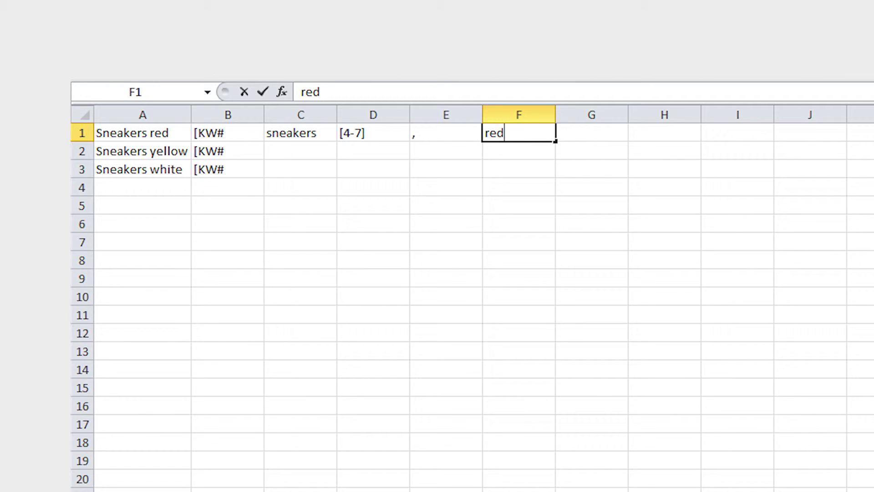
key(Tab)
text([2-4])
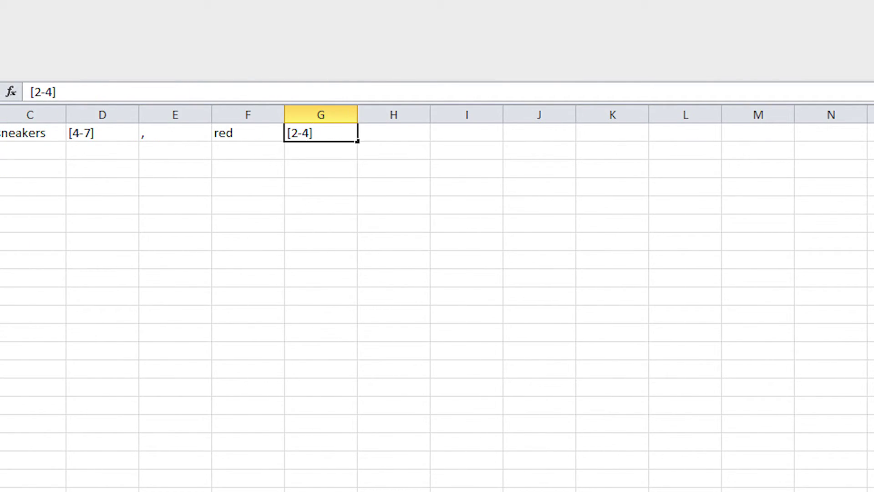
Step: Fill H1:K1 with a comma, shoe, [3-5] and the closing tag #], one entry per cell
key(Tab)
text(,)
key(Tab)
text(shoe)
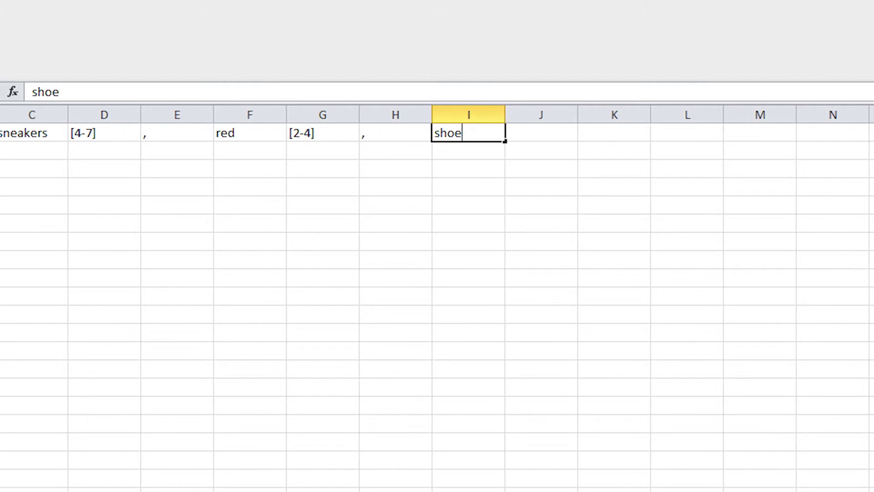
key(Tab)
text([3-5])
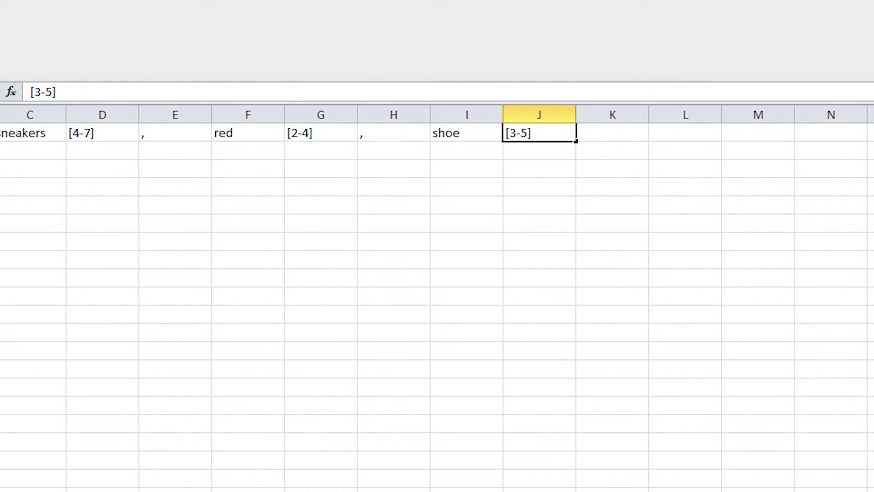
key(Return)
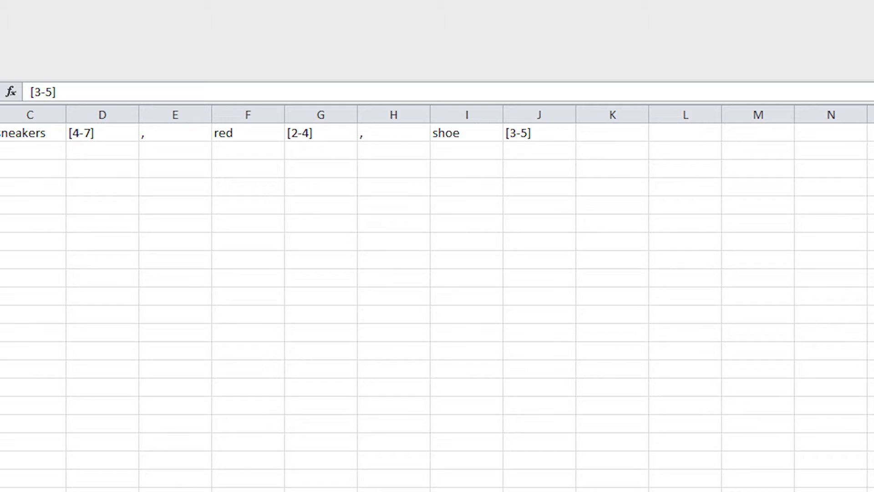
click(613, 133)
text(#])
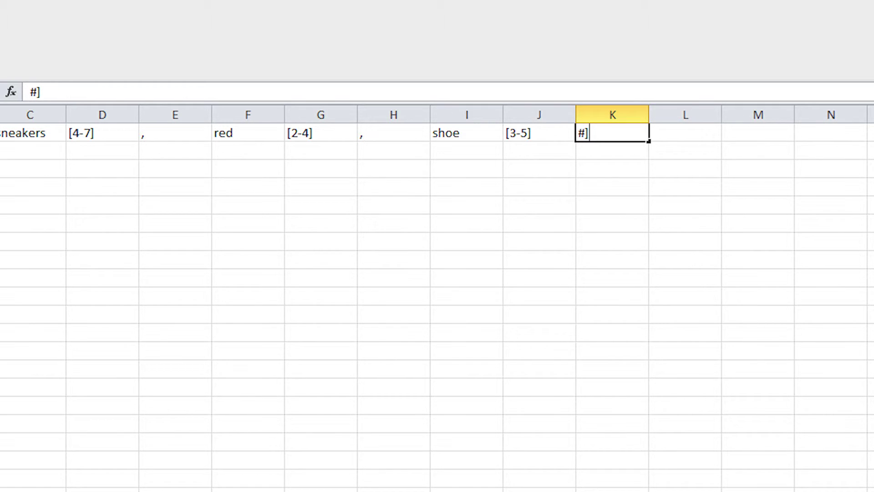
Step: Copy the row 1 entries of columns C to K down to rows 2 and 3, with yellow in F2 and white in F3
click(30, 133)
double_click(66, 142)
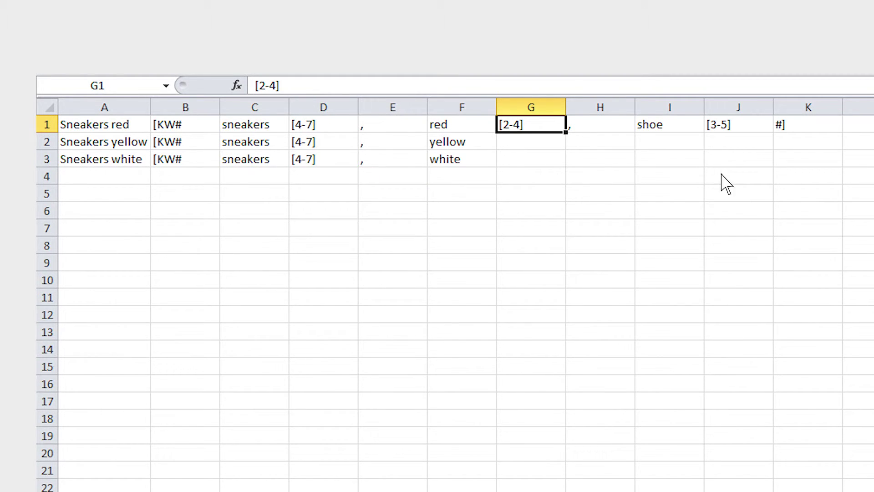
drag(565, 132, 570, 173)
click(624, 125)
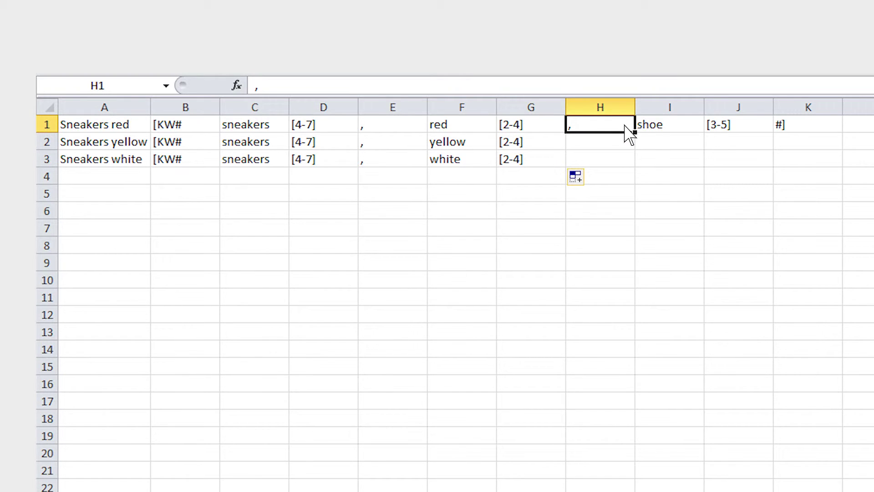
drag(635, 132, 637, 173)
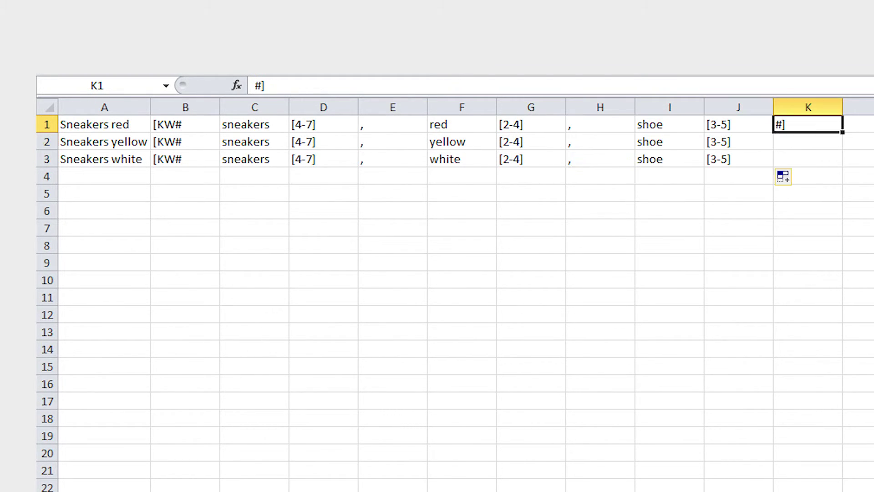
drag(843, 133, 843, 166)
Step: Copy the whole order table in A1:K3
key(ctrl+Home)
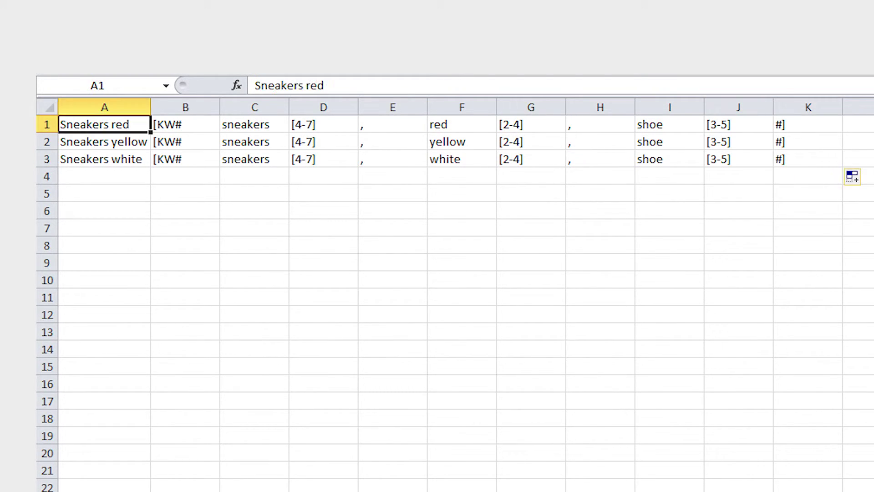
key(shift+Right)
key(shift+Right)
key(shift+Right)
key(shift+Right)
key(shift+Right)
key(shift+Right)
key(shift+Right)
key(shift+Right)
key(shift+Right)
key(shift+Right)
key(shift+Down)
key(shift+Down)
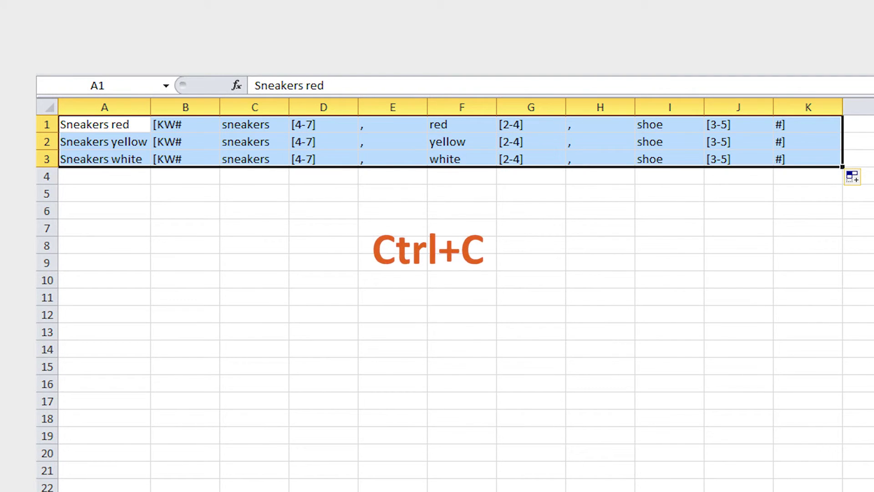
key(ctrl+c)
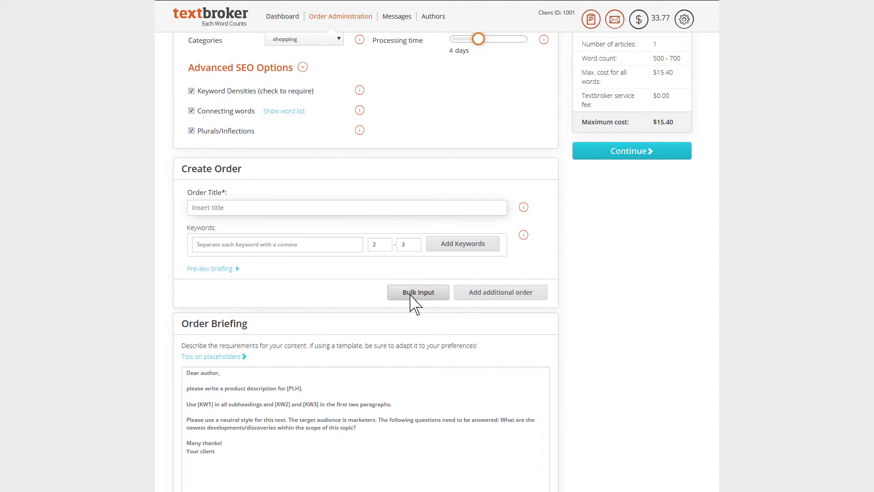
Step: In the Textbroker order form, paste the copied rows into Bulk Input and confirm them
click(415, 295)
key(ctrl+v)
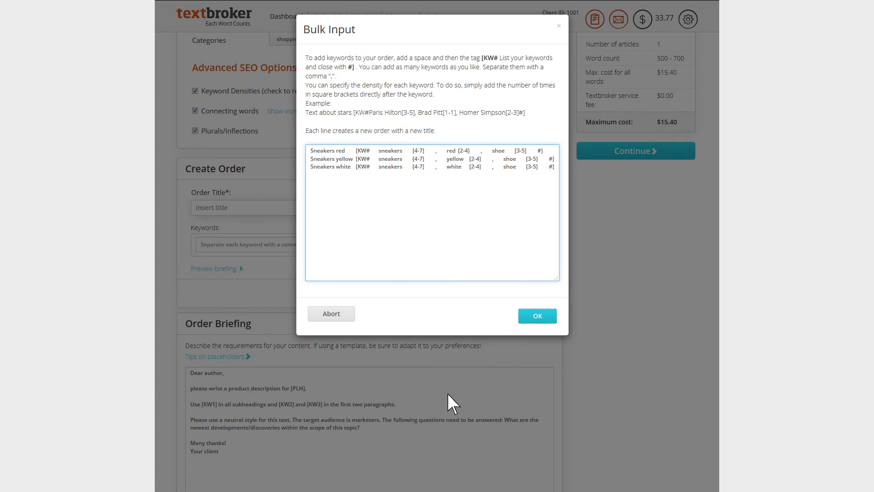
click(539, 317)
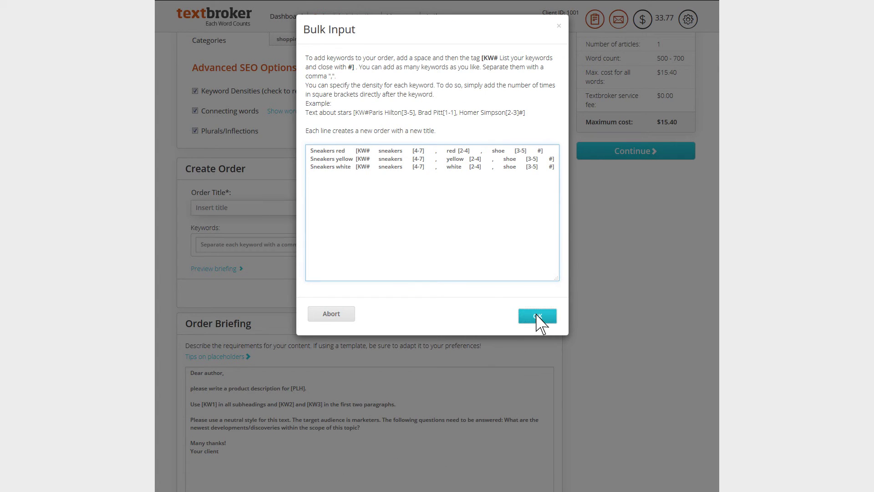
Step: Review the three sneaker orders with their keywords and briefing, and continue to placing the order
scroll(540, 322, up, 5)
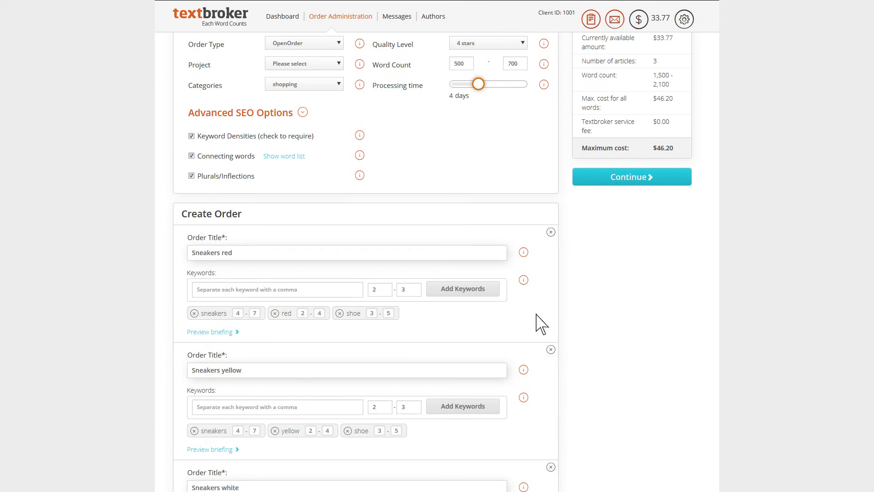
scroll(231, 248, down, 2)
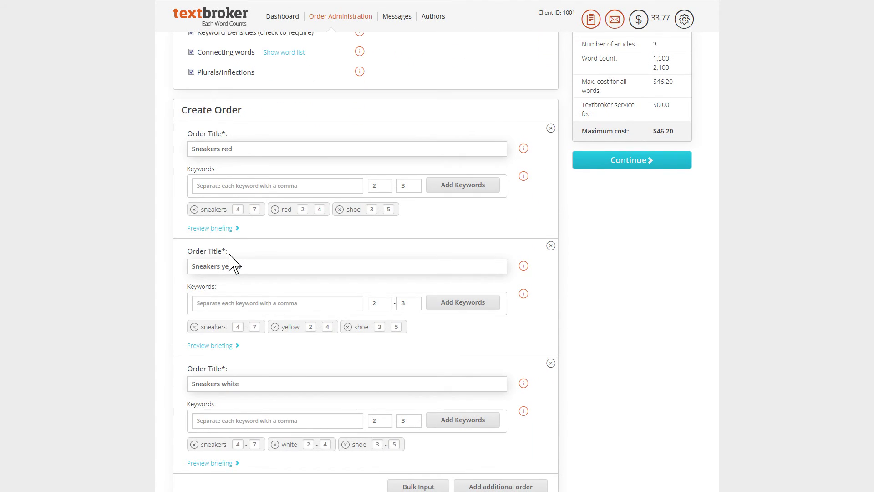
scroll(231, 262, down, 3)
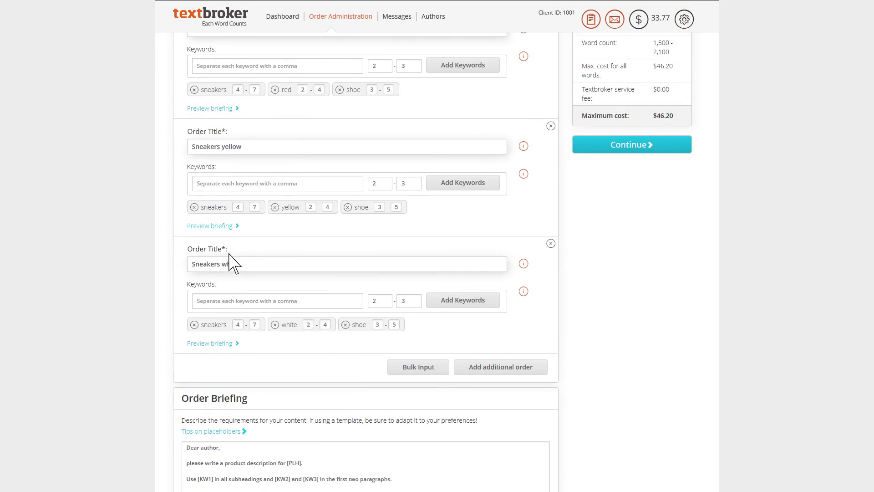
scroll(233, 263, down, 3)
scroll(232, 263, down, 1)
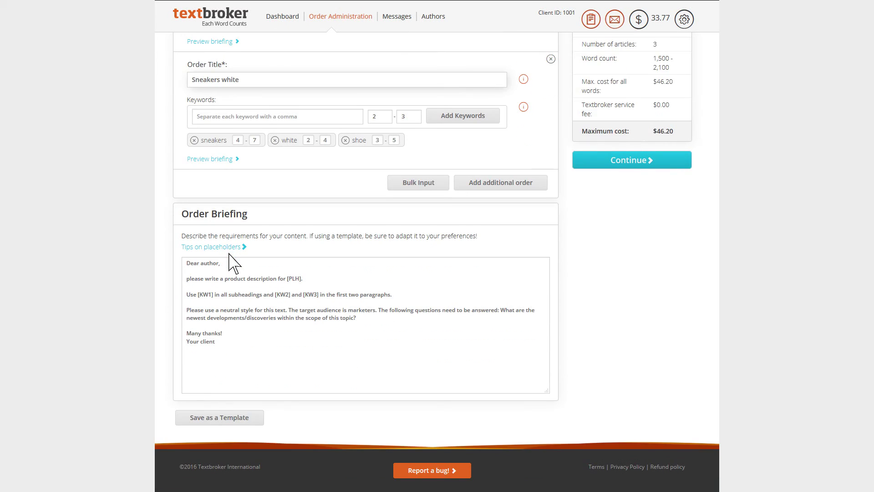
click(649, 165)
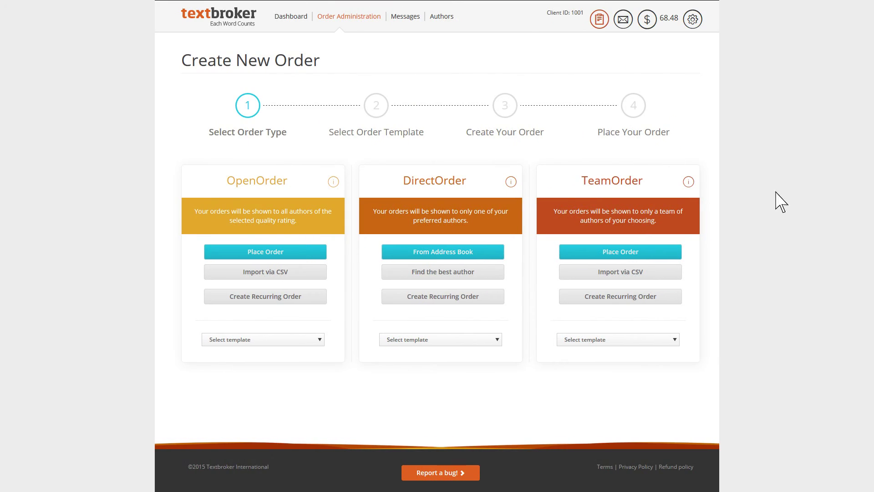
Step: Go to the Projects overview and open the details of the Sneakers white order
mouse_move(349, 19)
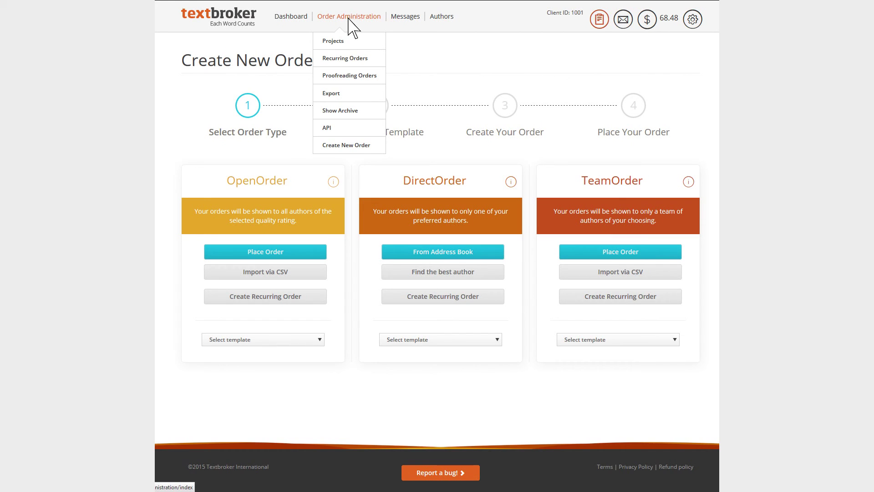
click(349, 43)
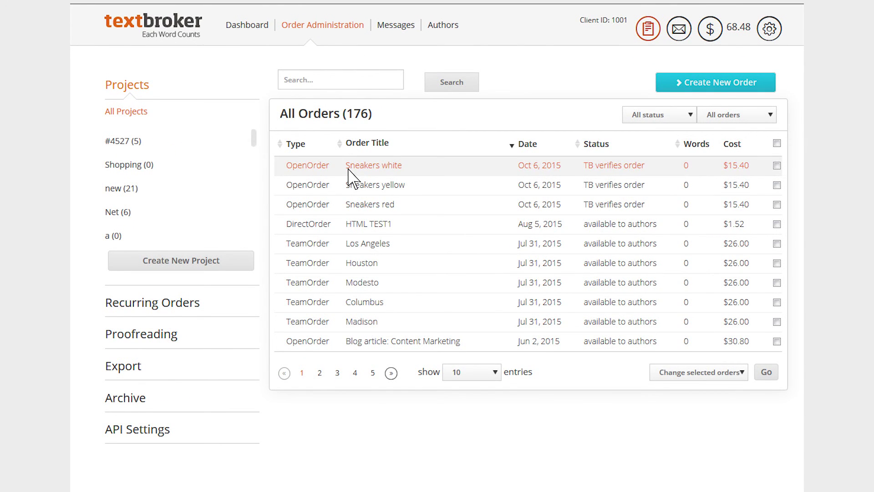
click(349, 176)
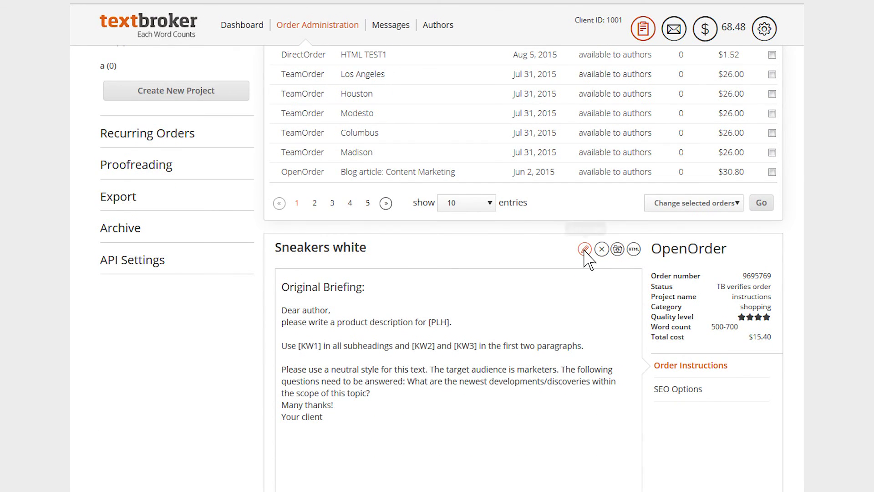